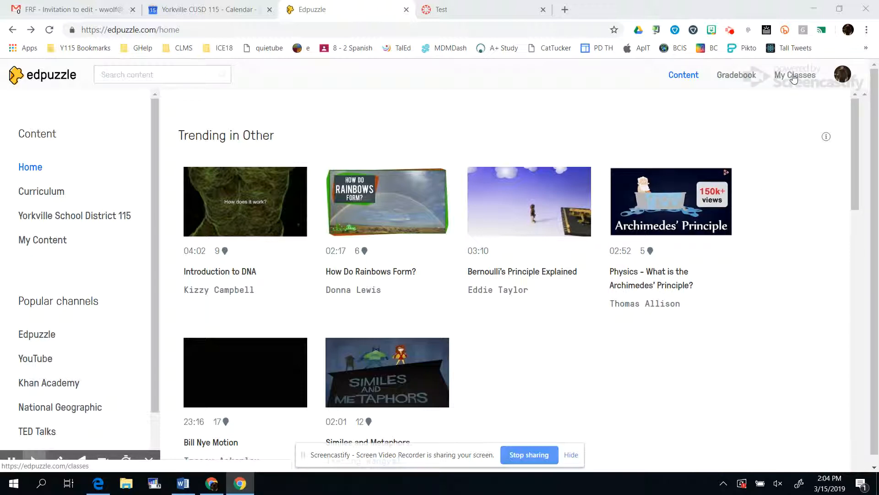
# Create a new Edpuzzle class named Canvas Test
pyautogui.click(793, 77)
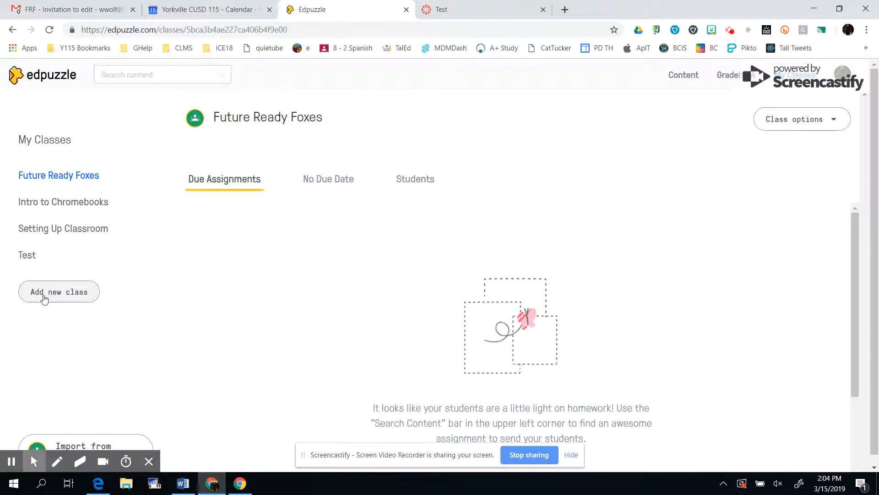
pyautogui.click(48, 296)
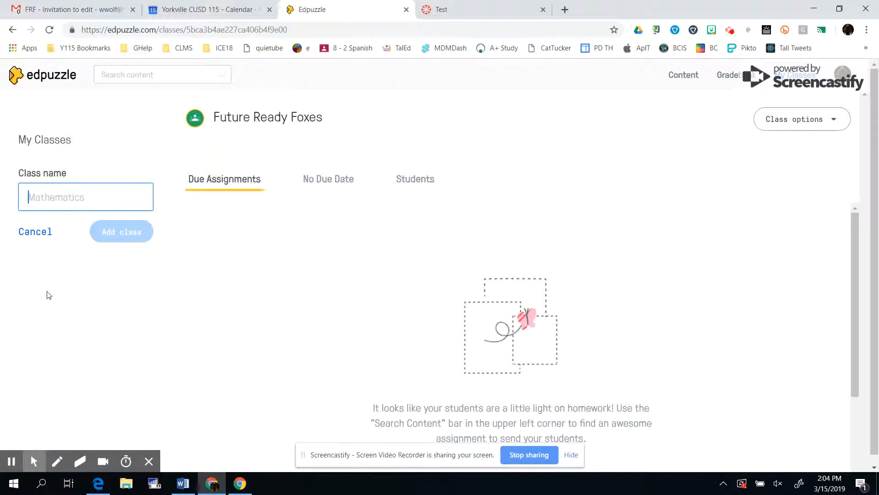
pyautogui.write('Canvas')
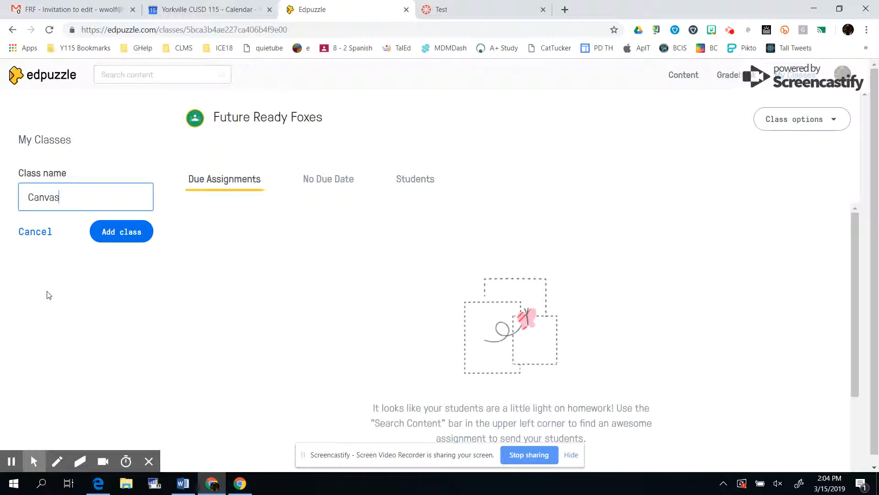
pyautogui.write(' Test')
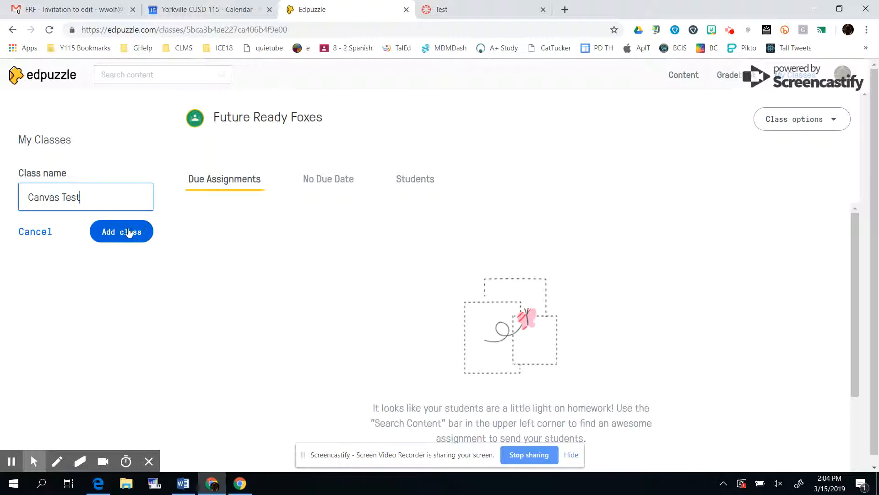
pyautogui.click(129, 232)
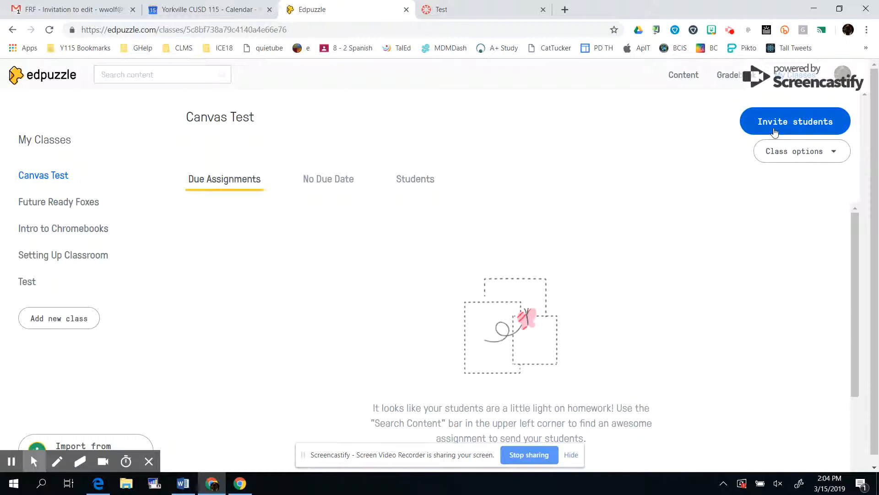
# Copy the new class's join link from the student invitation options
pyautogui.click(775, 131)
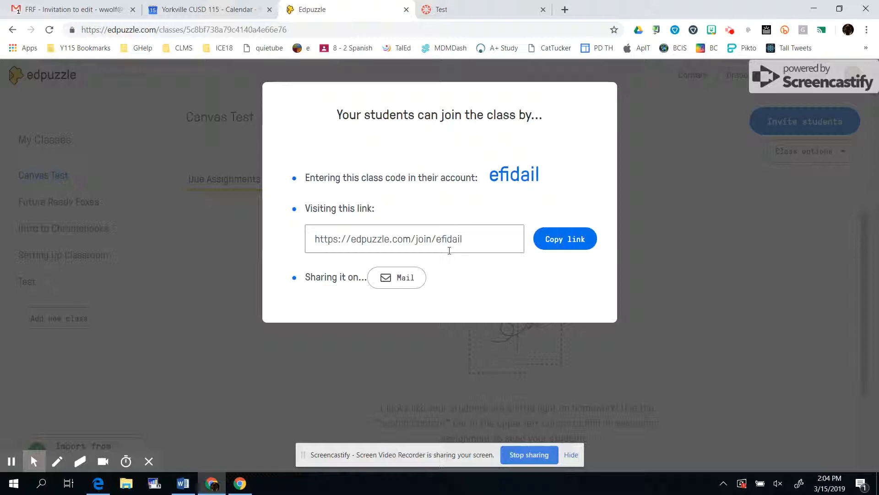
pyautogui.click(562, 244)
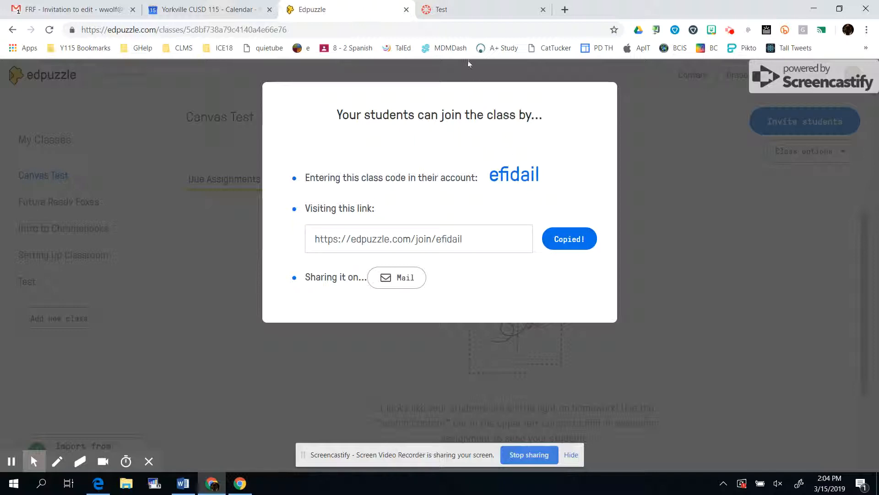
# Start a new assignment in the Canvas Test course and name it EdPuzzle
pyautogui.click(459, 11)
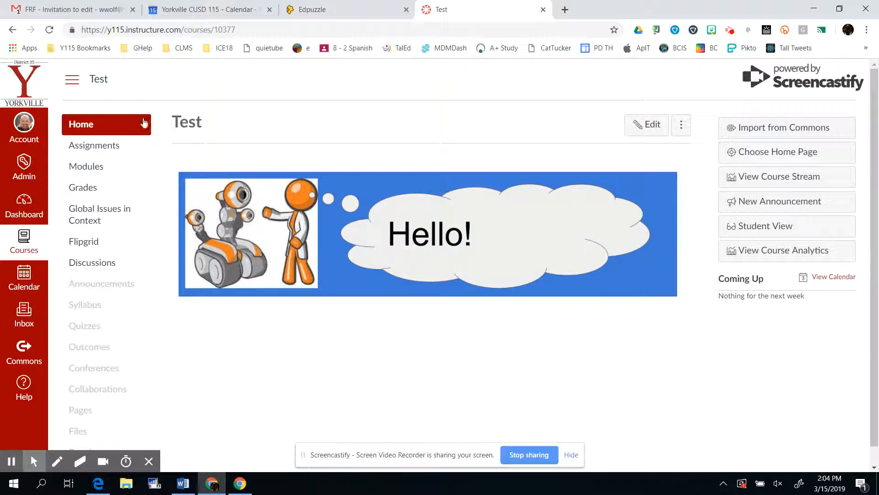
pyautogui.click(104, 148)
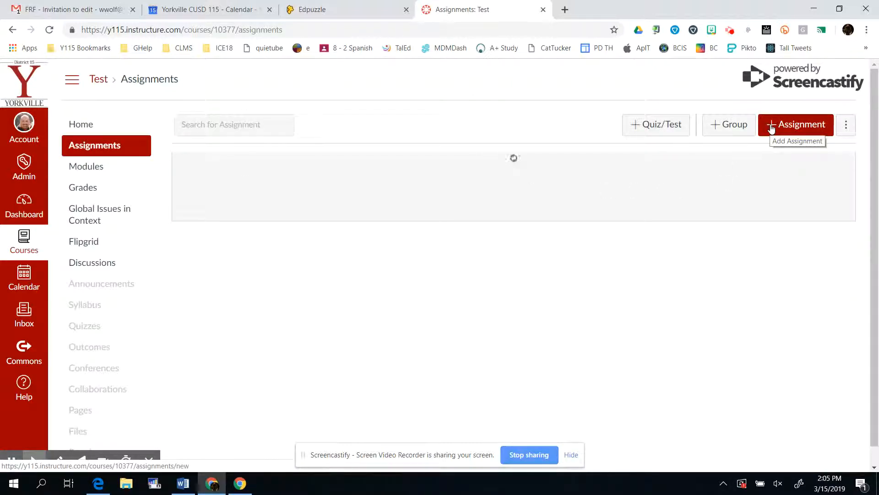
pyautogui.click(772, 128)
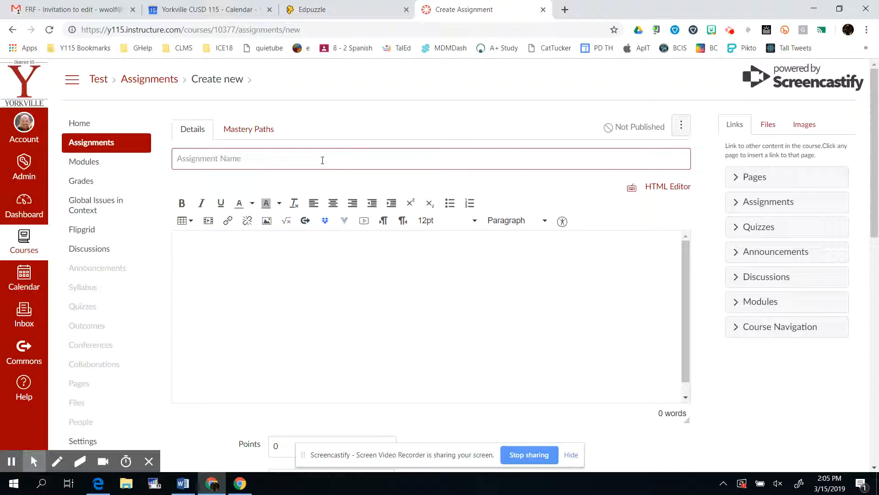
pyautogui.write('EdPuzzle')
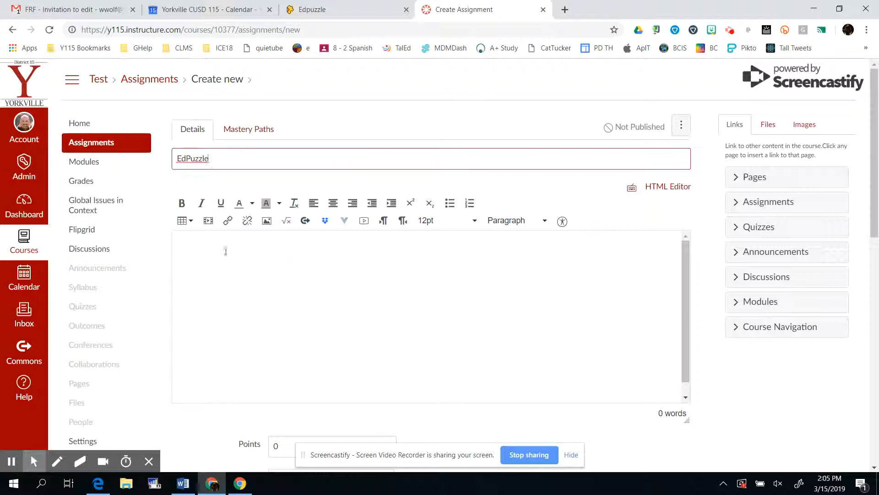
# Paste the Edpuzzle class join link into the assignment description and add a line break
pyautogui.click(216, 244)
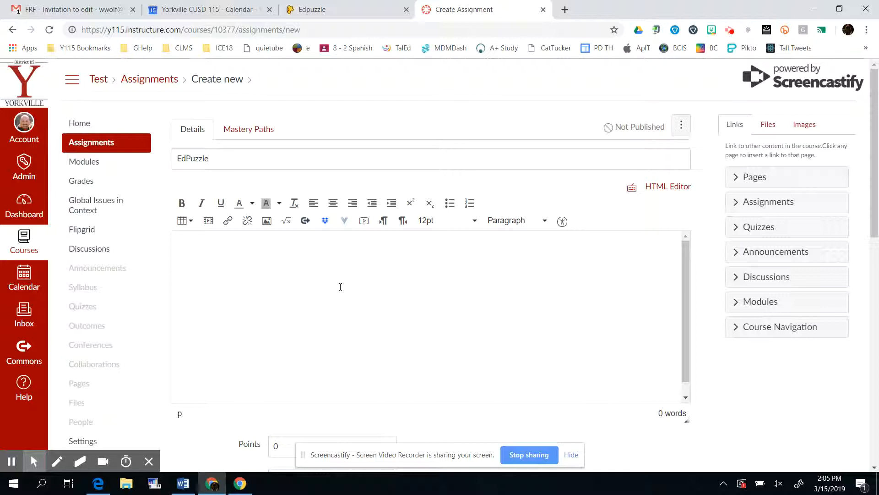
pyautogui.click(182, 248)
pyautogui.rightClick(182, 247)
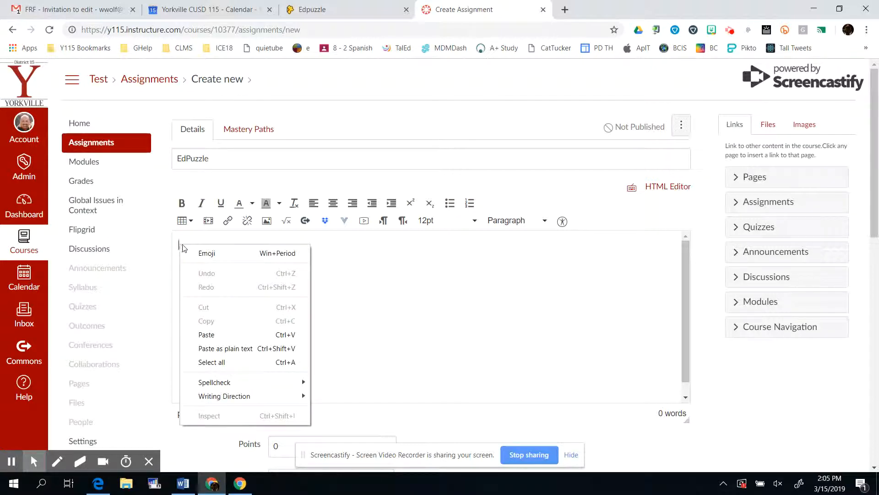
pyautogui.click(207, 335)
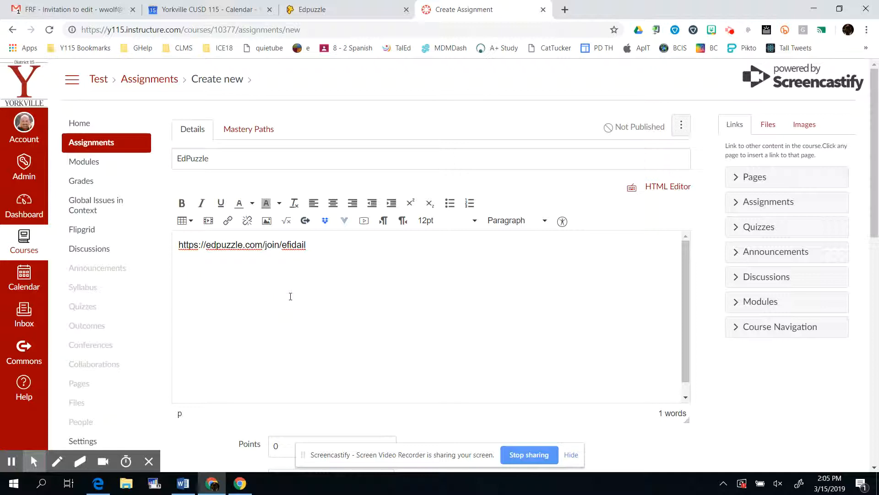
pyautogui.press('Return')
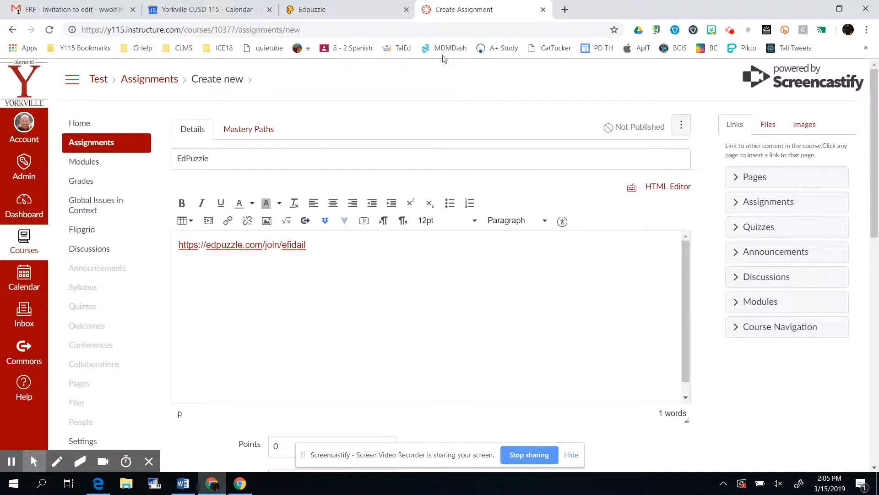
# Return to Edpuzzle and close the class invitation dialog
pyautogui.click(348, 11)
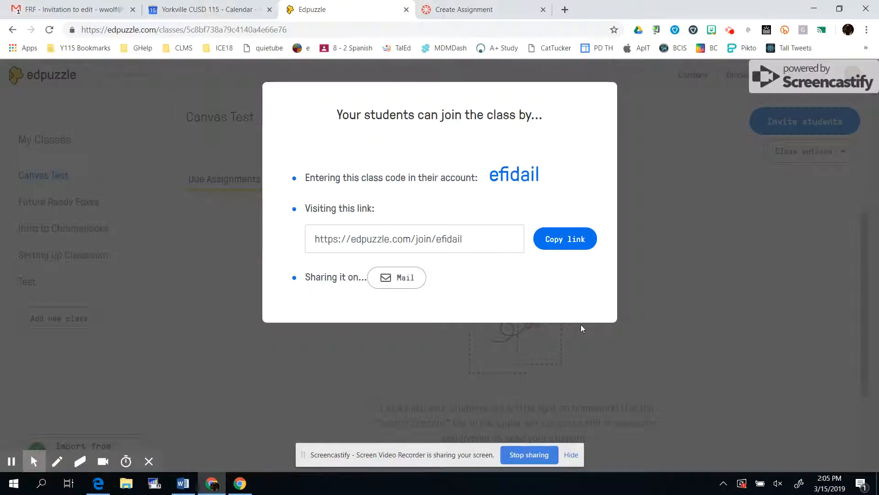
pyautogui.click(230, 278)
pyautogui.doubleClick(230, 277)
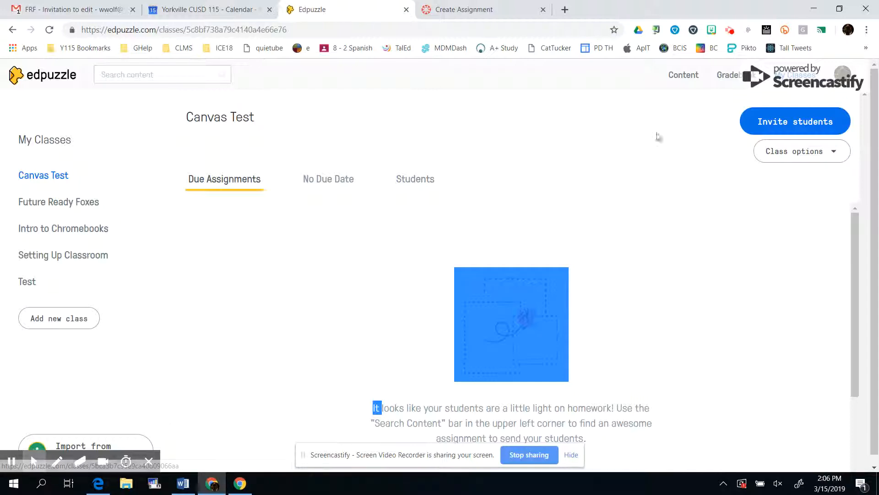
# Open My Content and select the HW #2 Motion in a Straight Line video
pyautogui.click(681, 79)
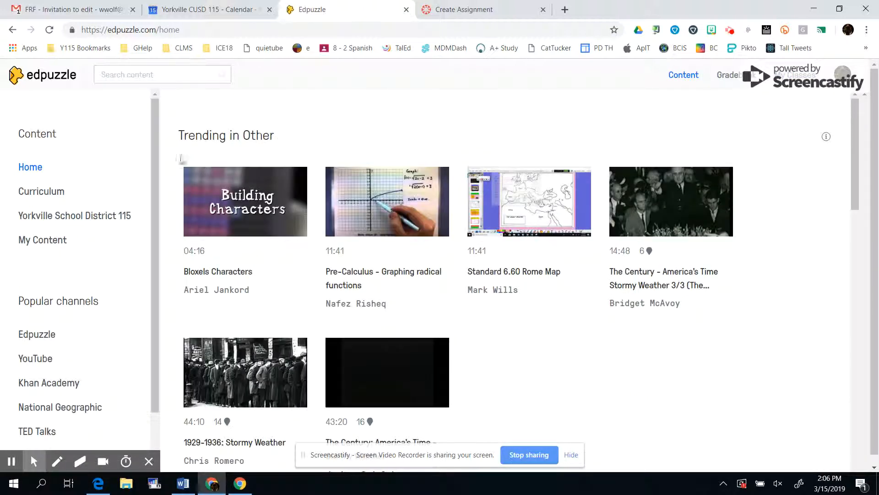
pyautogui.click(50, 243)
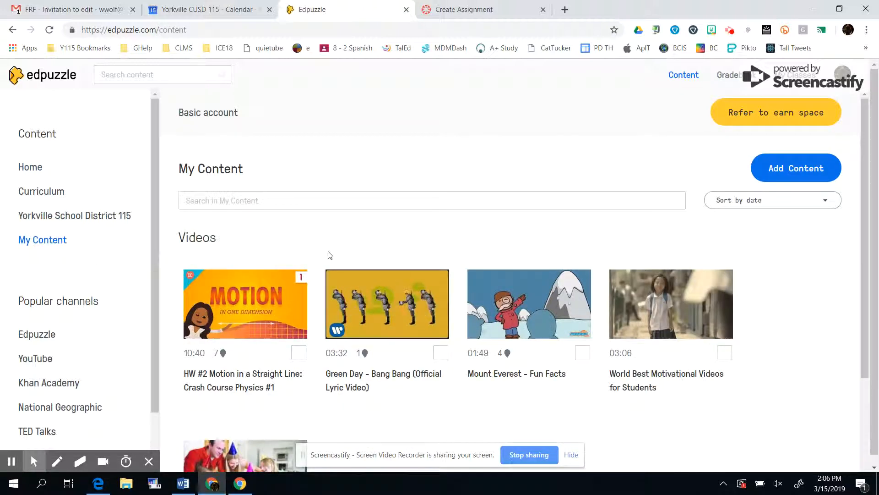
pyautogui.moveTo(254, 293)
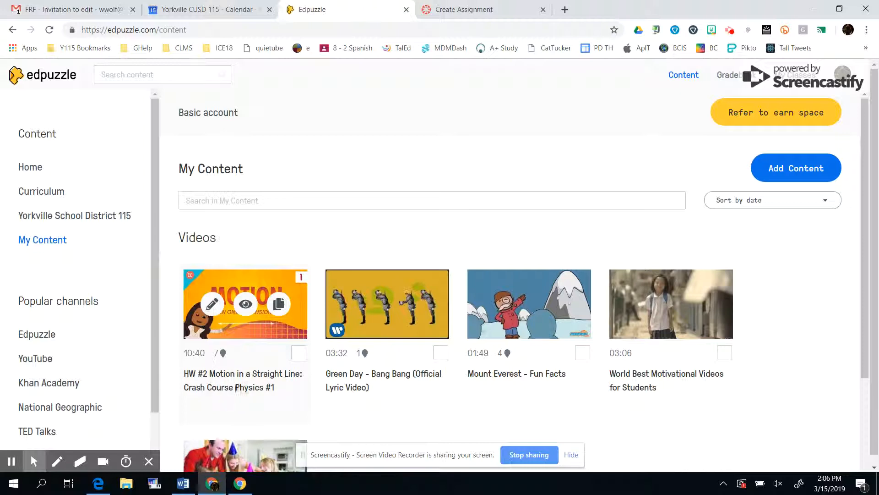
pyautogui.click(299, 354)
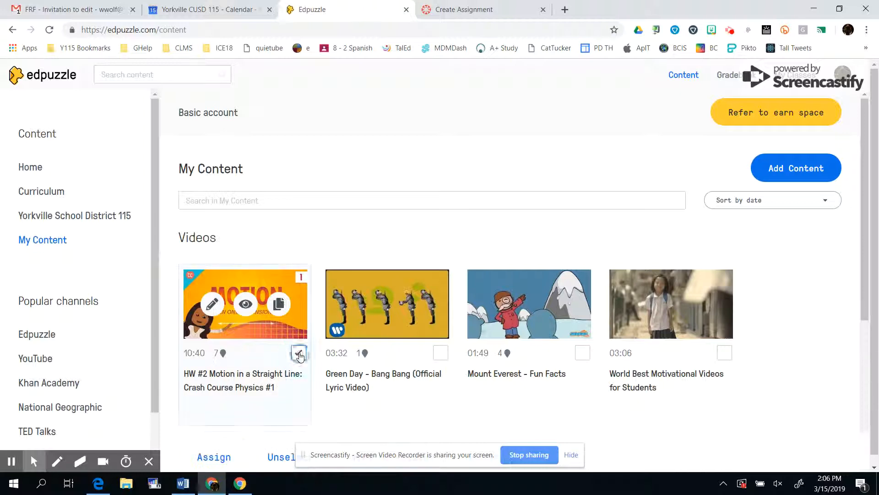
# Assign the selected video to the Canvas Test class
pyautogui.scroll(-3, 295, 394)
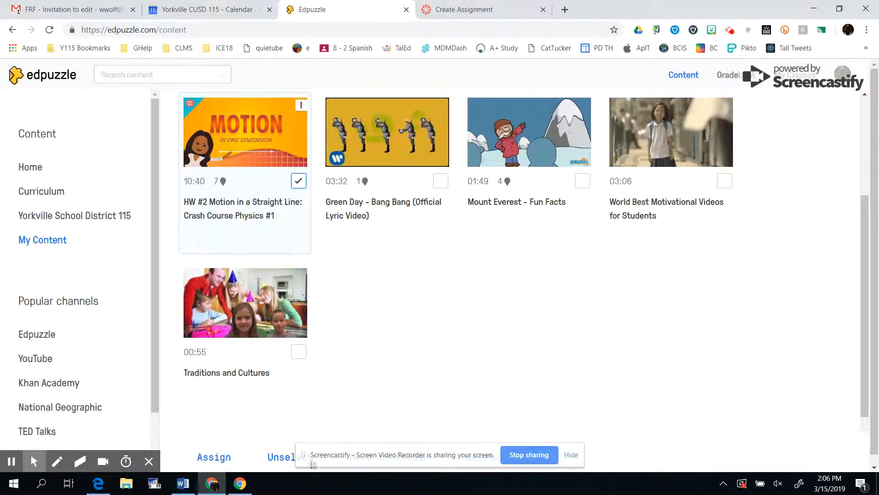
pyautogui.click(573, 455)
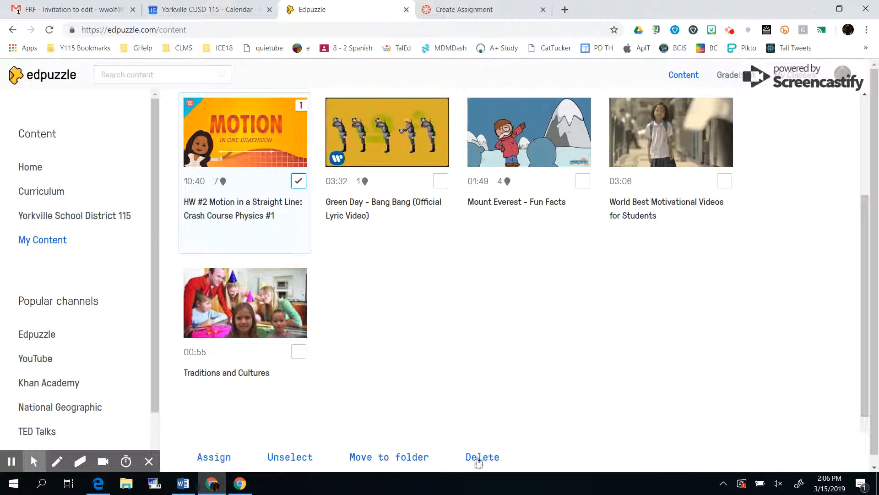
pyautogui.click(214, 457)
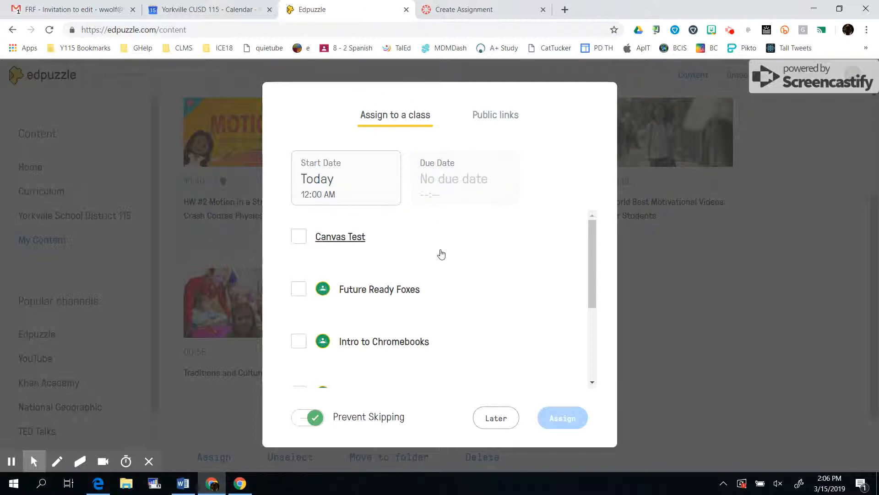
pyautogui.click(296, 237)
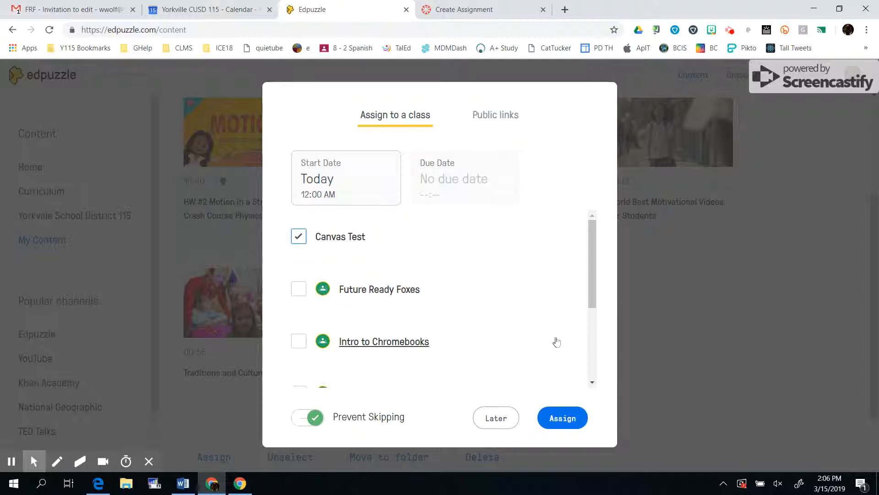
pyautogui.click(559, 422)
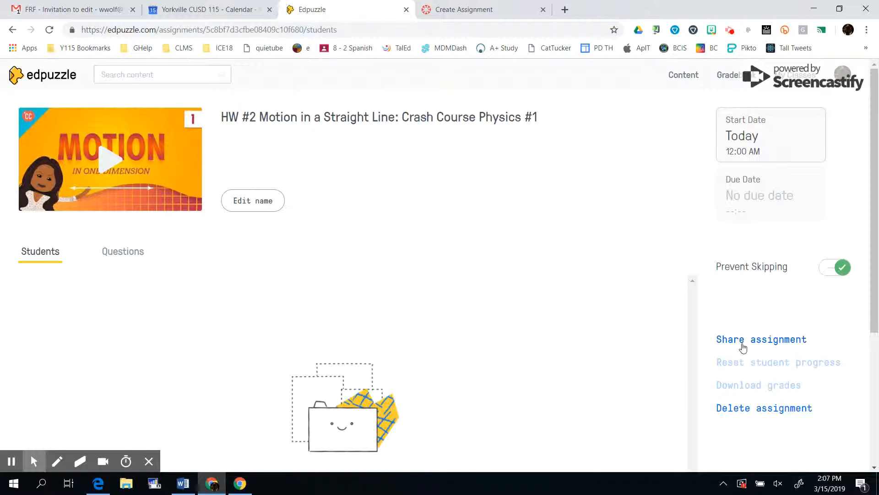
# Copy the assignment's embed code with the Large size option
pyautogui.click(772, 342)
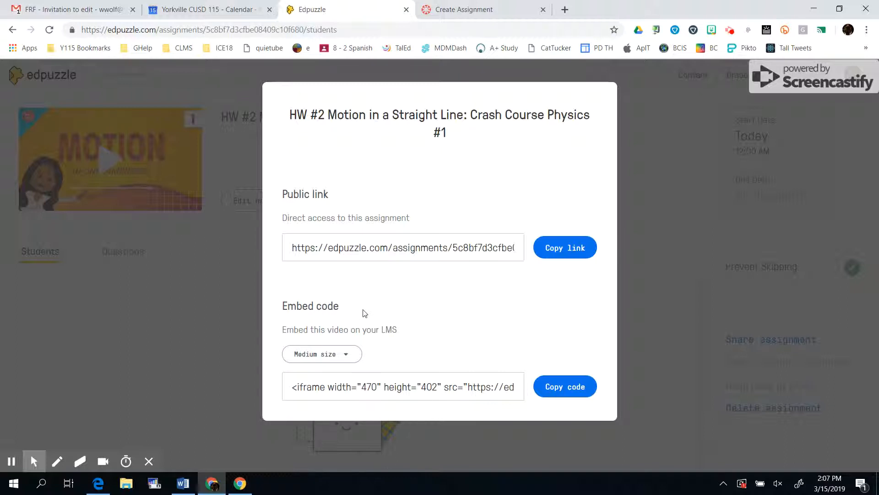
pyautogui.click(347, 357)
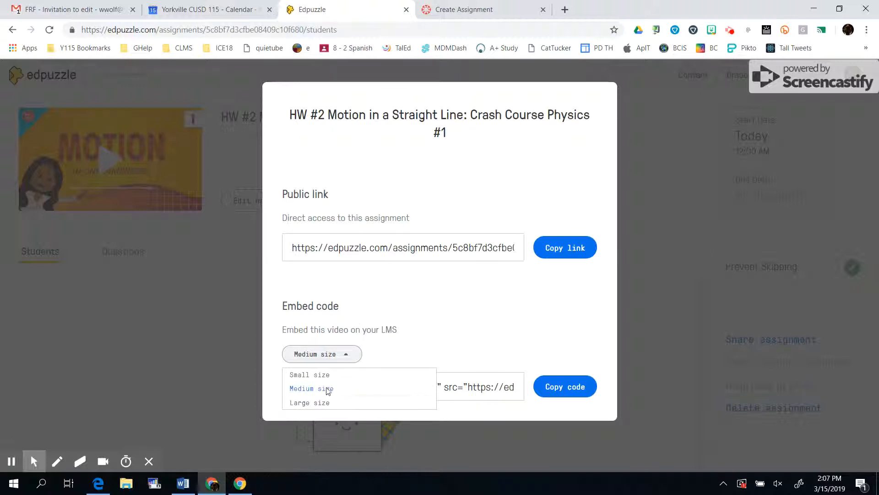
pyautogui.click(323, 404)
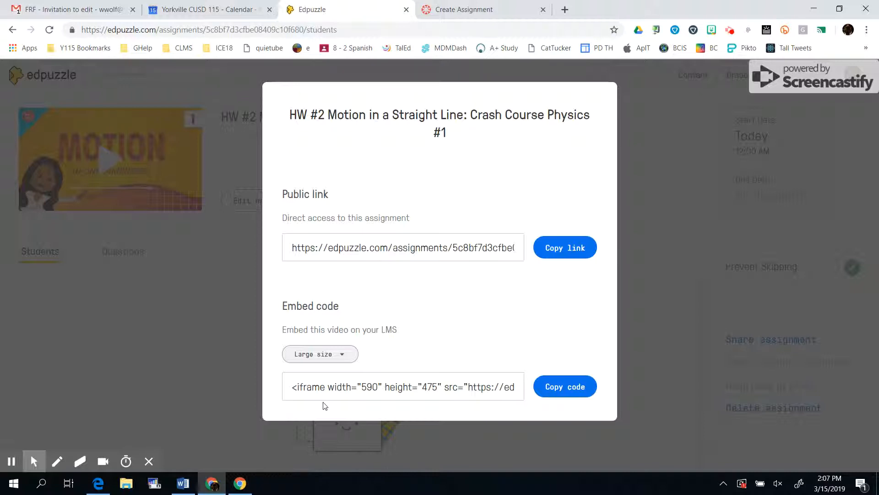
pyautogui.click(563, 388)
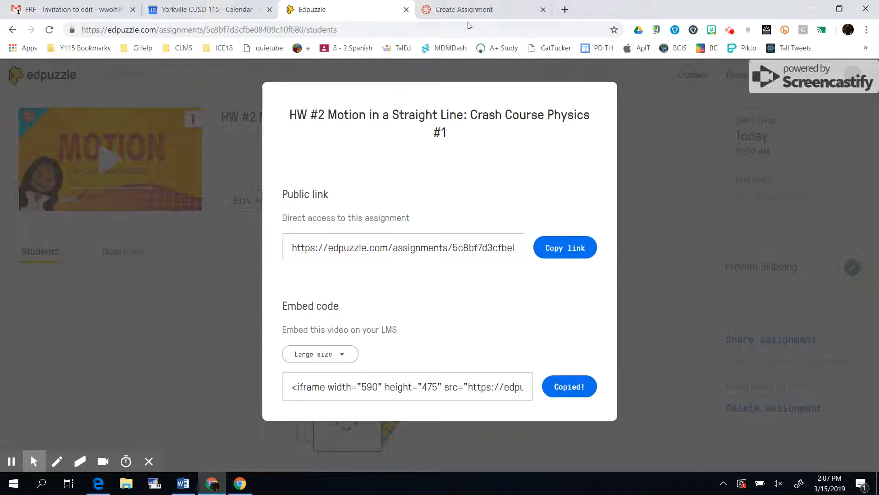
# Paste the embed code at the end of the Canvas assignment description through the HTML editor, then return to the rich editor
pyautogui.click(467, 10)
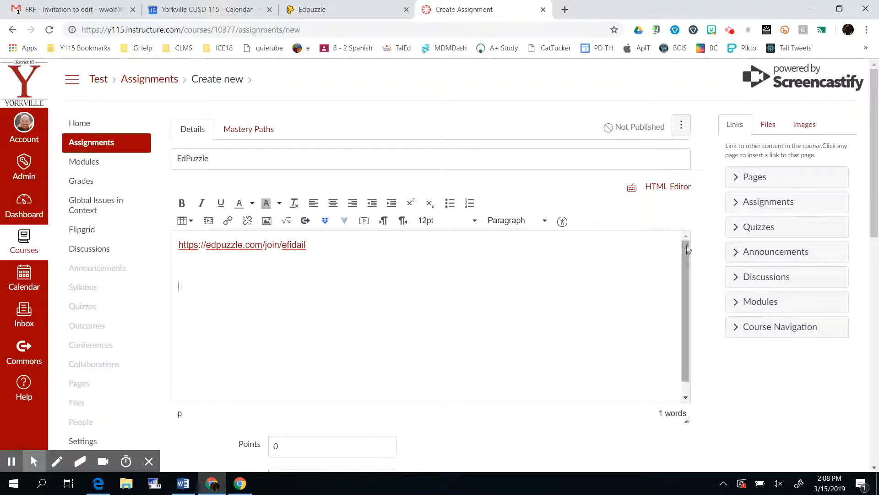
pyautogui.click(663, 189)
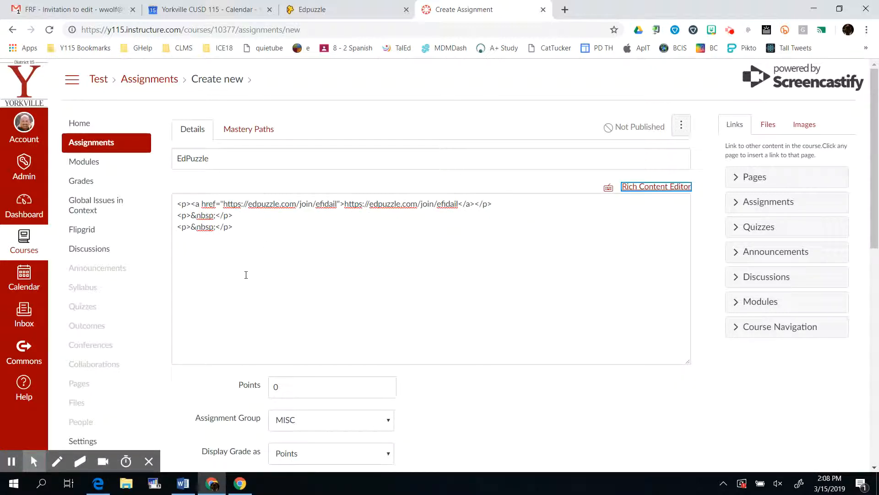
pyautogui.click(183, 248)
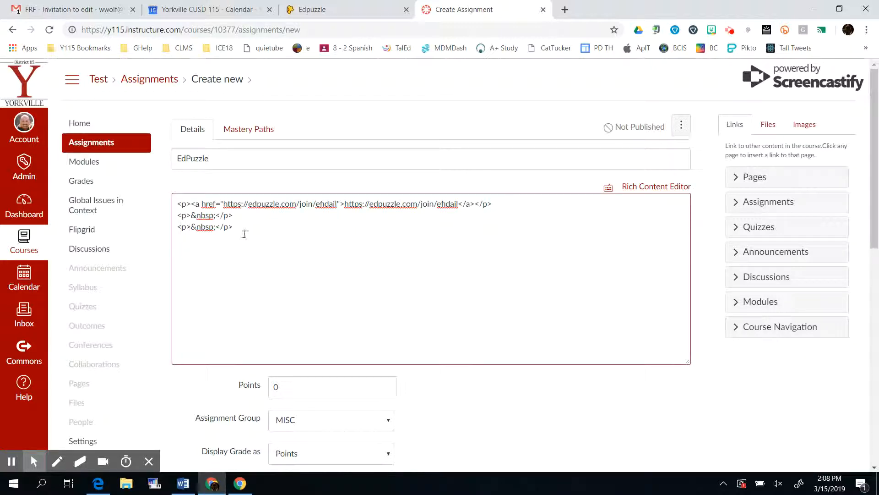
pyautogui.click(244, 230)
pyautogui.hotkey('ctrl', 'v')
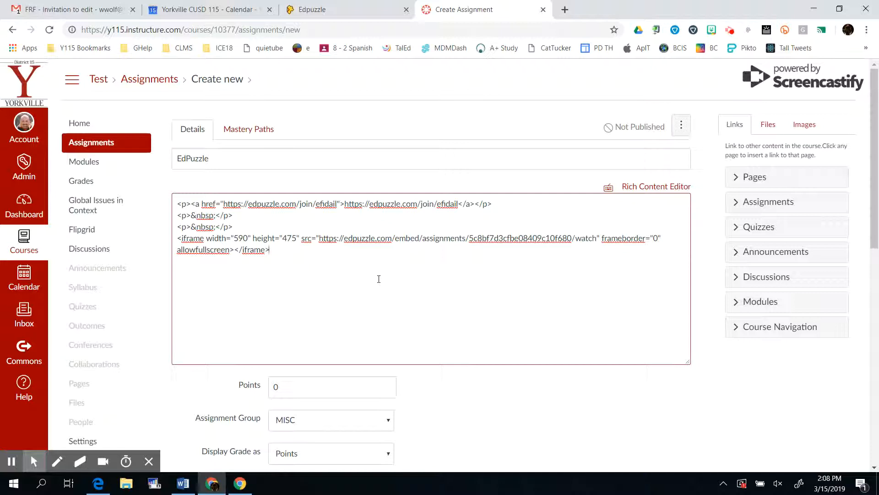
pyautogui.click(637, 188)
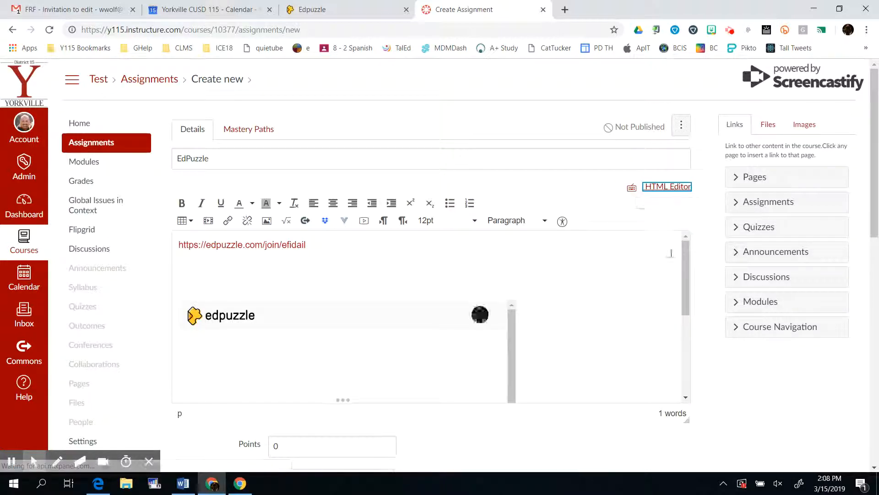
# Save and publish the EdPuzzle assignment
pyautogui.moveTo(688, 261)
pyautogui.mouseDown()
pyautogui.moveTo(688, 335)
pyautogui.moveTo(680, 255)
pyautogui.mouseUp()
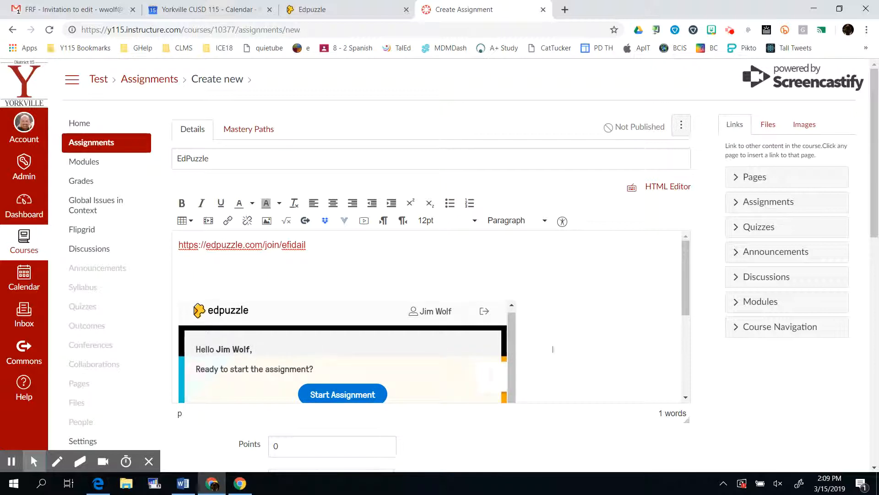
pyautogui.scroll(-5, 552, 349)
pyautogui.scroll(-5, 562, 357)
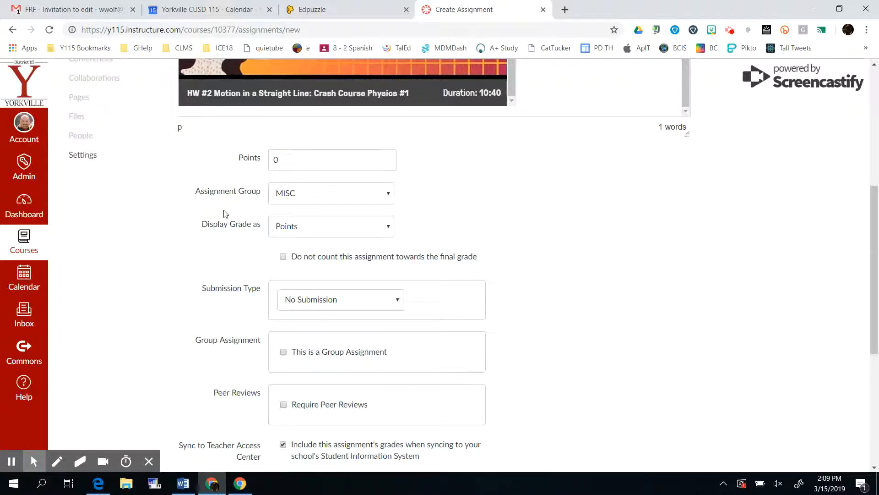
pyautogui.scroll(-2, 254, 246)
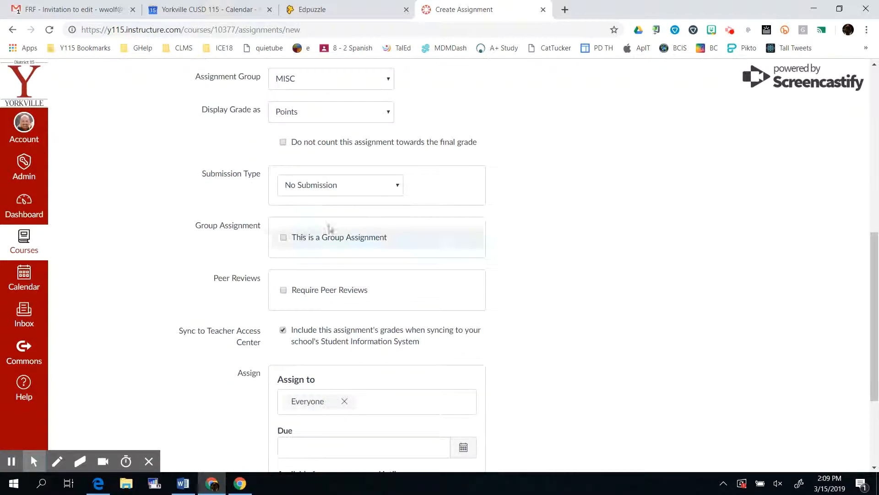
pyautogui.scroll(-3, 521, 209)
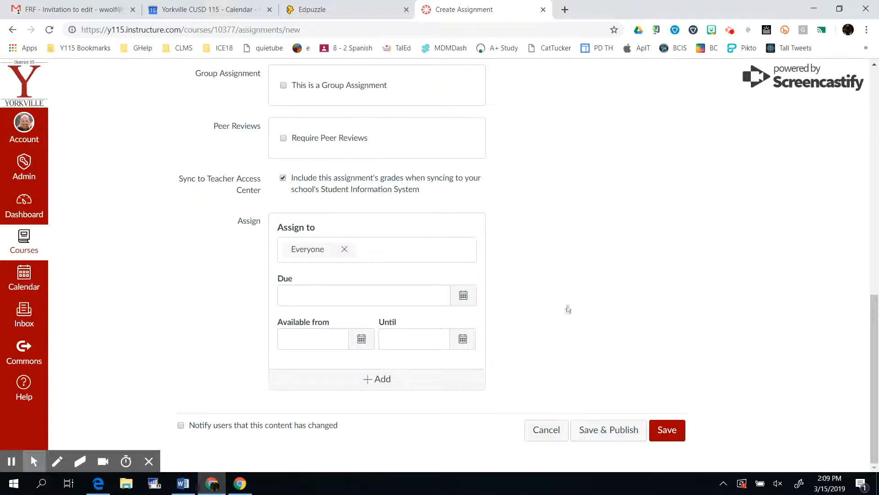
pyautogui.click(605, 436)
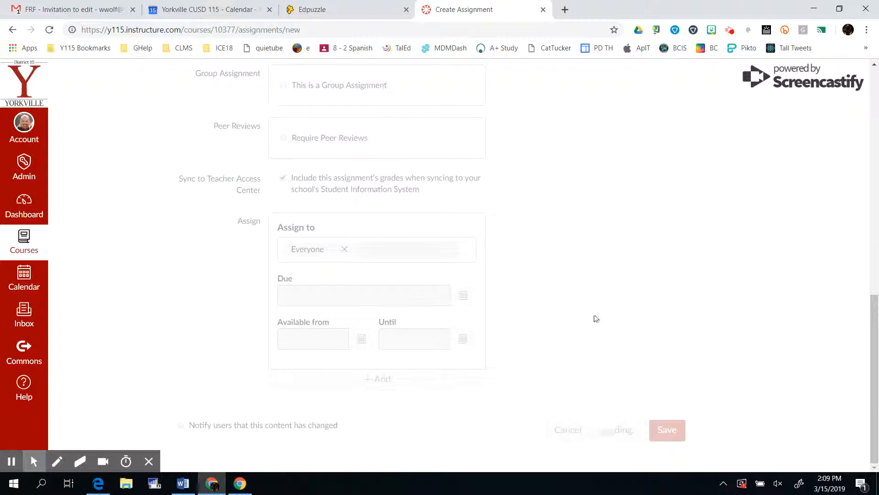